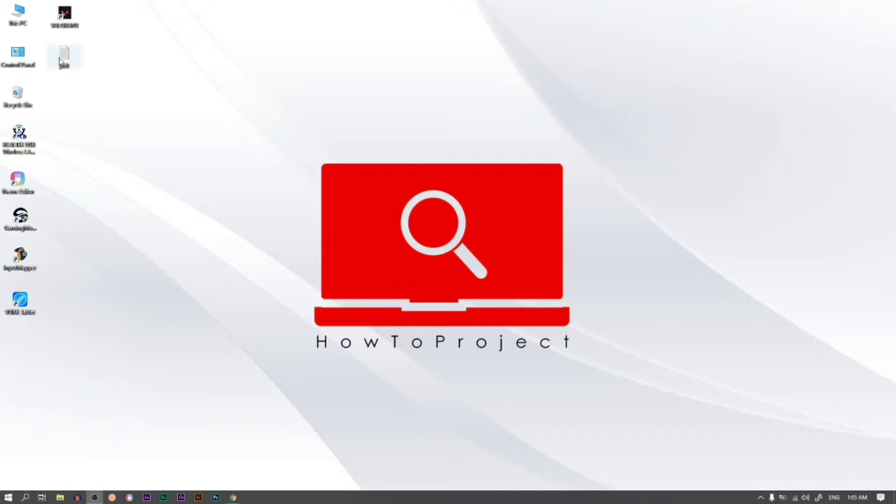
Step: Navigate from This PC into Local Disk (C:) and its Users folder
{"action": "double_click", "coordinate": [19, 18]}
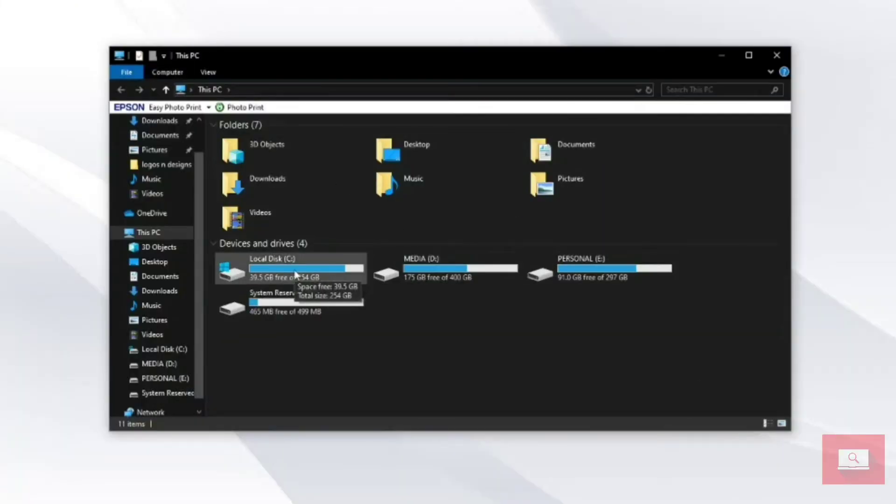
{"action": "double_click", "coordinate": [306, 278]}
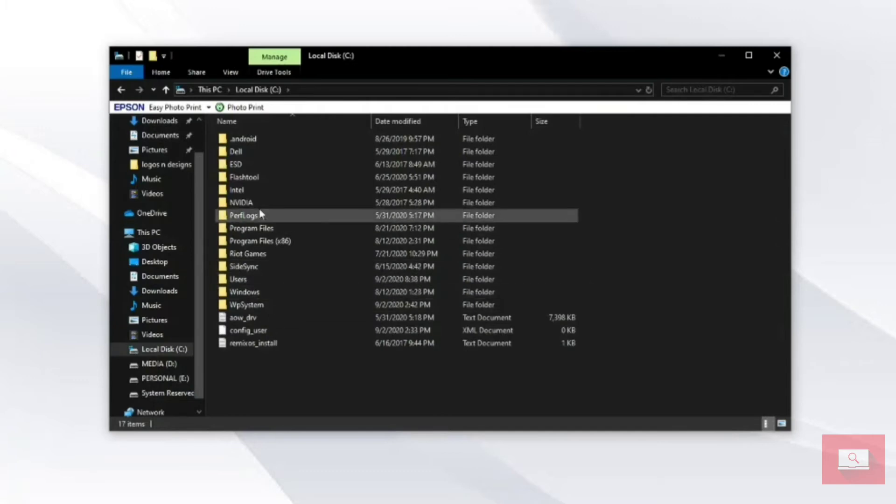
{"action": "double_click", "coordinate": [238, 279]}
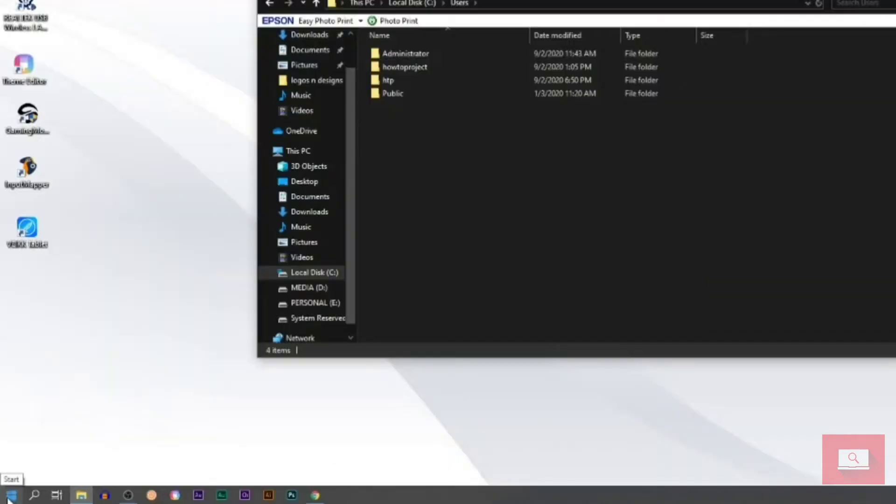
{"action": "left_click", "coordinate": [10, 497]}
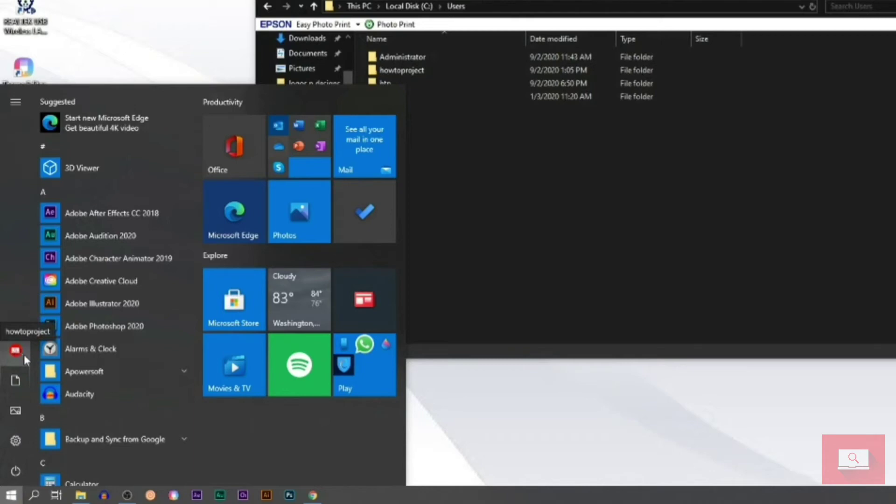
{"action": "left_click", "coordinate": [456, 270]}
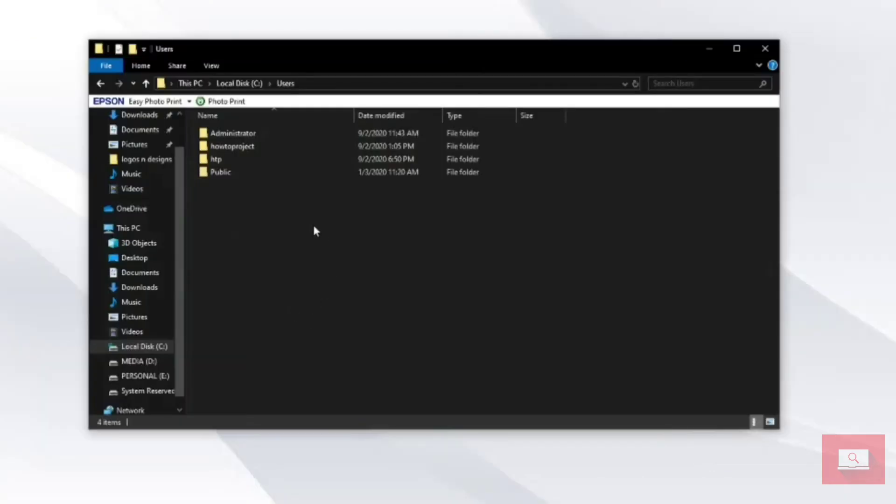
Step: Enter the howtoproject user folder and show the View ribbon
{"action": "double_click", "coordinate": [237, 147]}
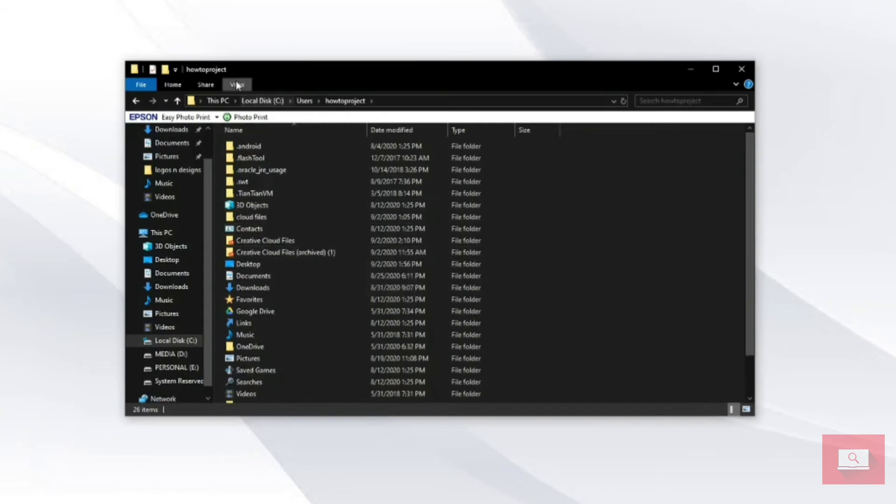
{"action": "left_click", "coordinate": [236, 84]}
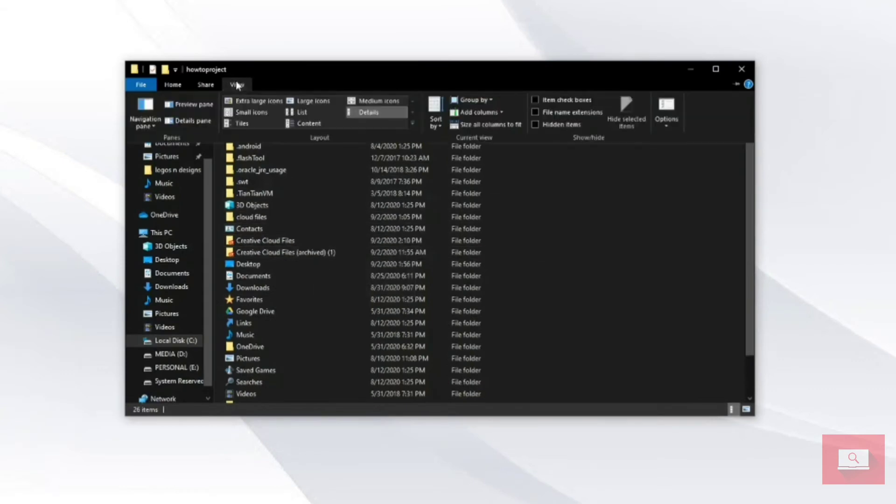
Step: In Folder Options, enable 'Show hidden files, folders, and drives' and apply it
{"action": "left_click", "coordinate": [667, 114]}
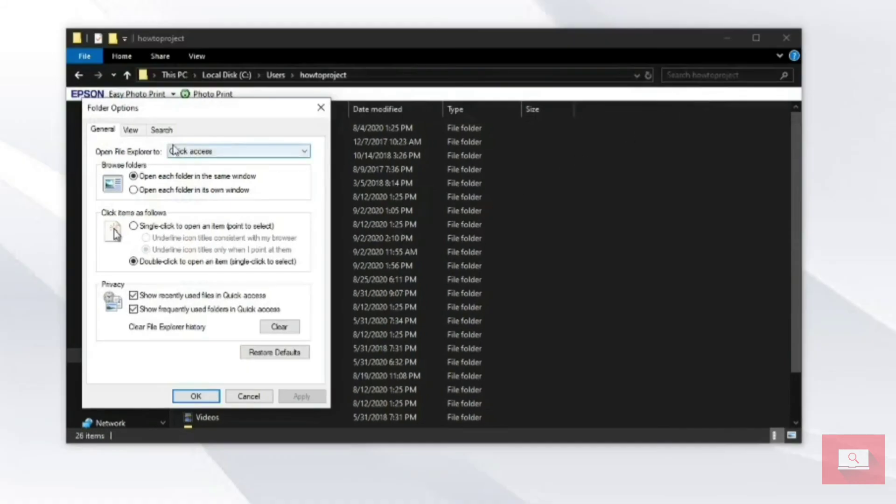
{"action": "left_click", "coordinate": [131, 131]}
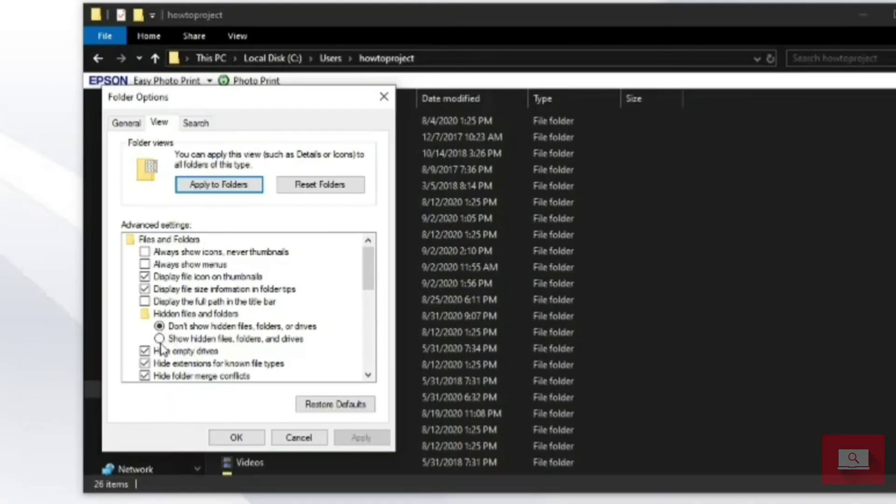
{"action": "left_click", "coordinate": [160, 339]}
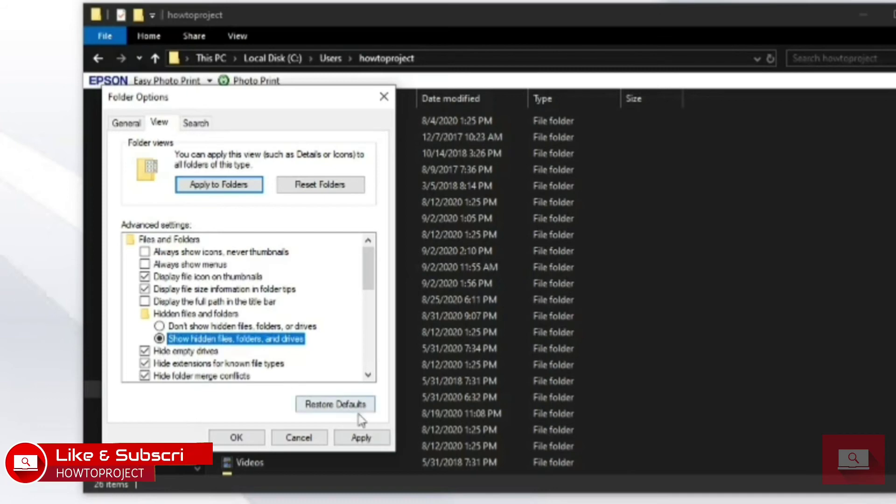
{"action": "left_click", "coordinate": [362, 437]}
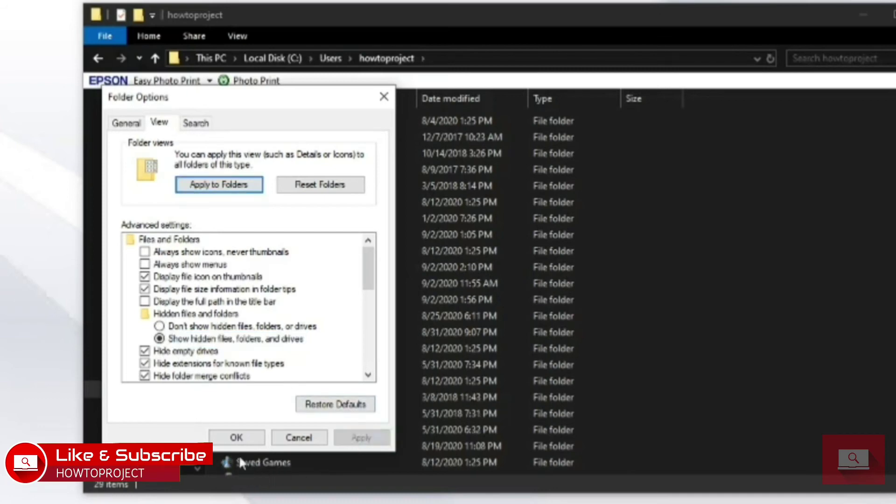
{"action": "left_click", "coordinate": [236, 437]}
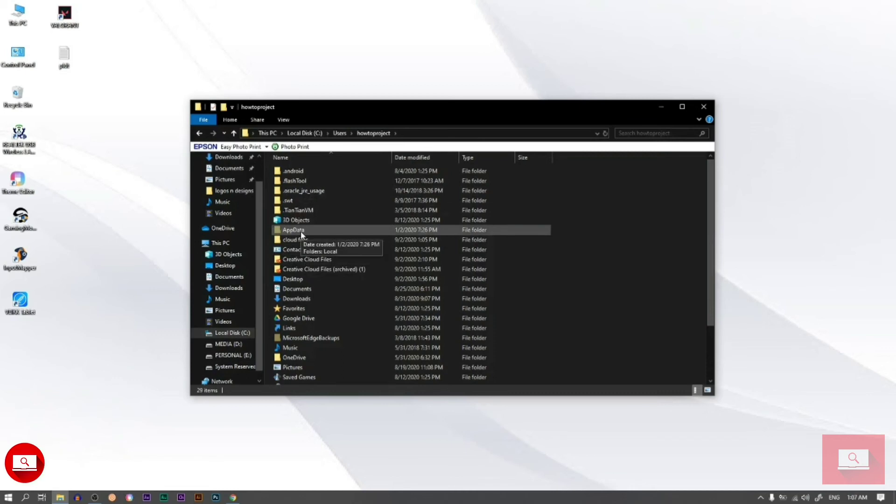
{"action": "mouse_move", "coordinate": [294, 230]}
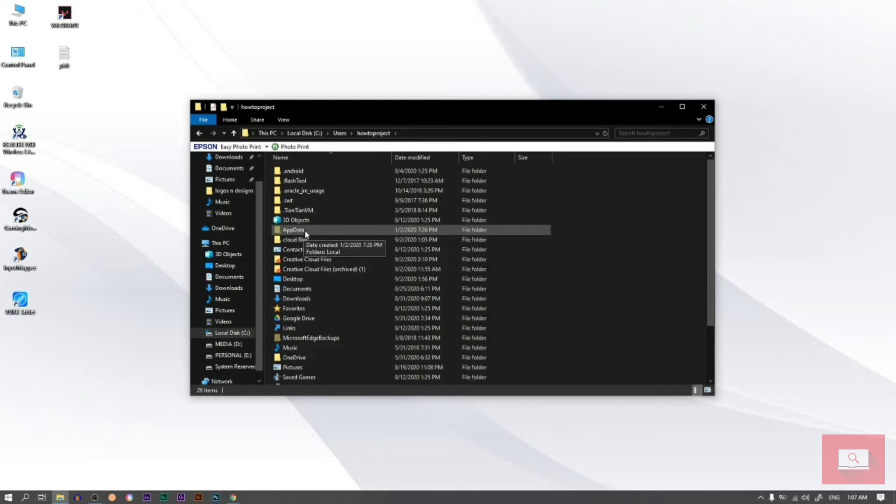
Step: Enter the now-visible AppData folder showing Local, LocalLow and Roaming
{"action": "double_click", "coordinate": [306, 232]}
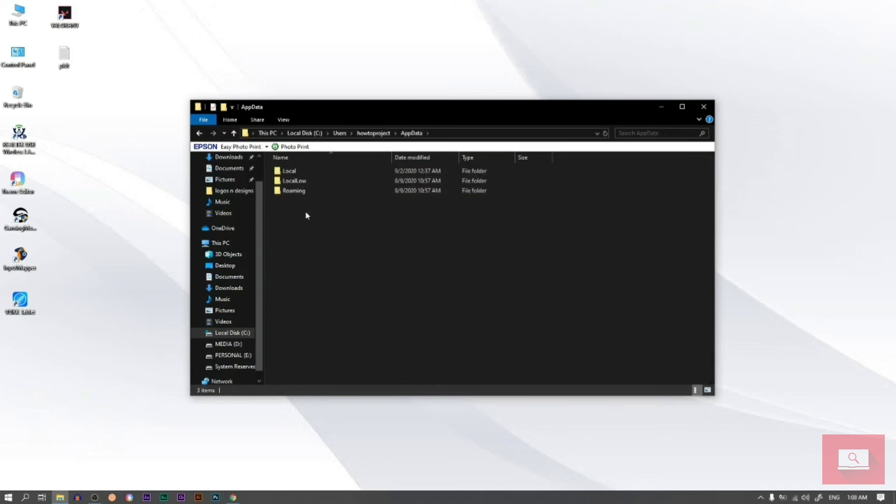